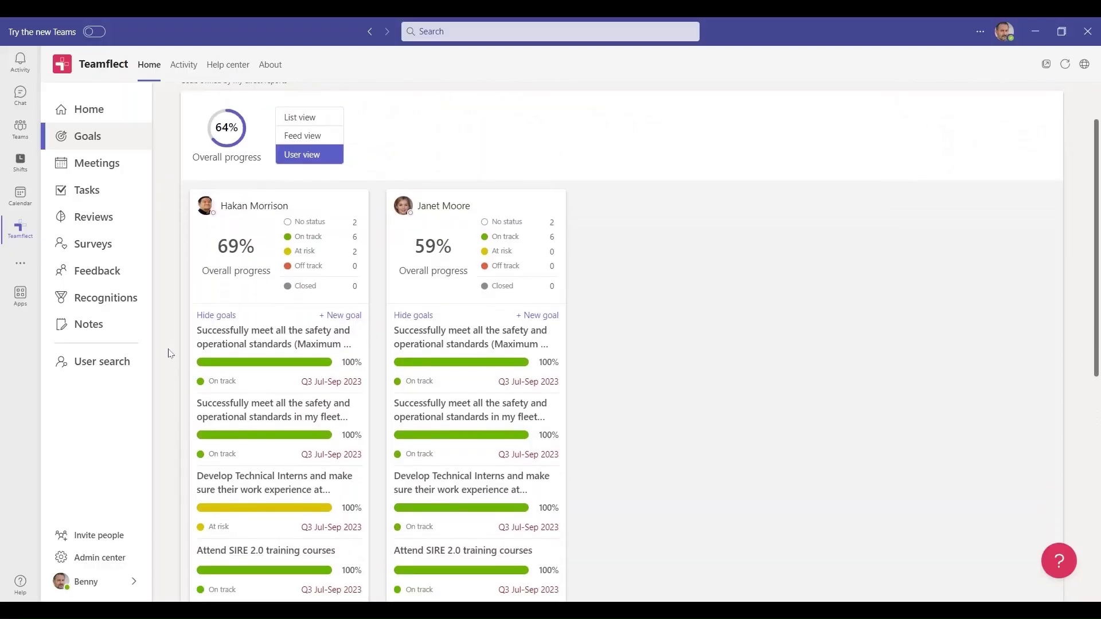
Tag the Green Fleet Strategies goal High priority and start a related task for it.
scroll(170, 354, down, 3)
scroll(171, 353, down, 3)
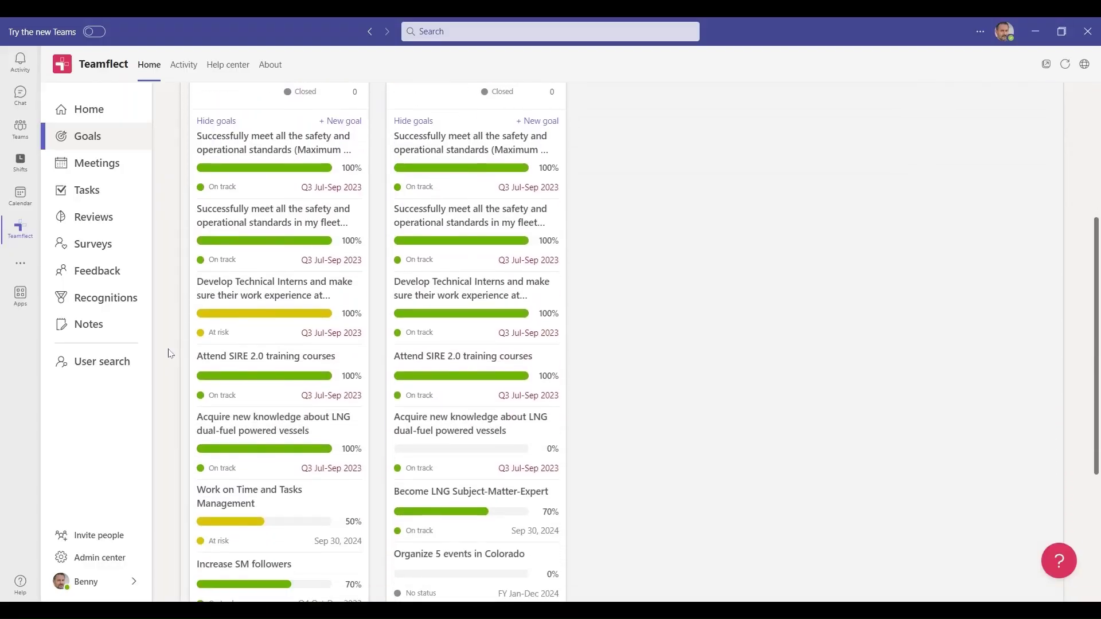
scroll(170, 353, up, 4)
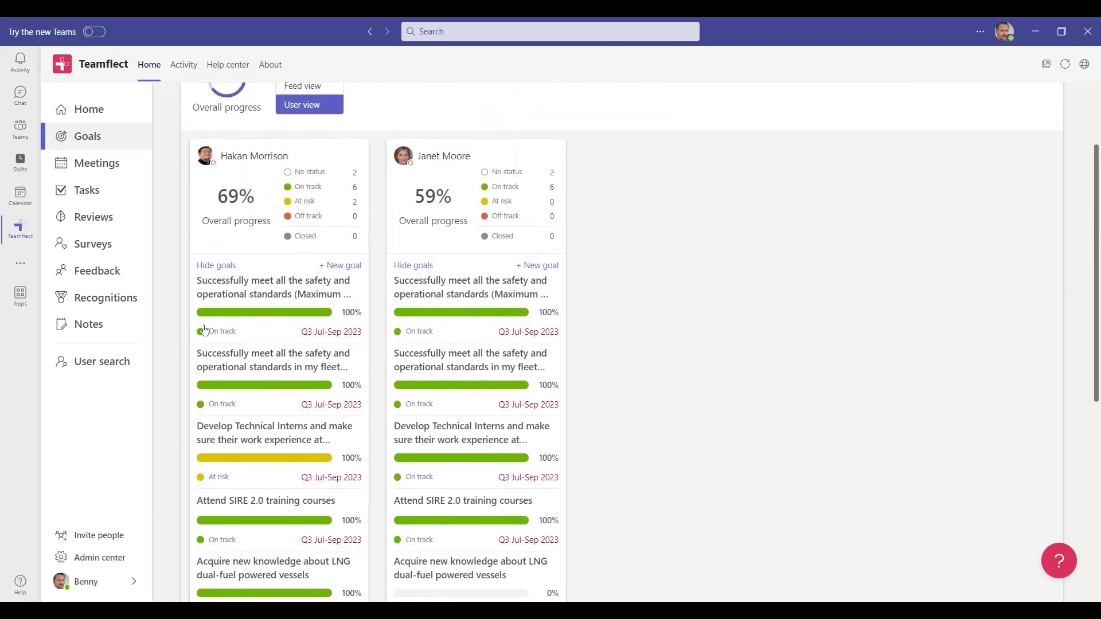
click(261, 298)
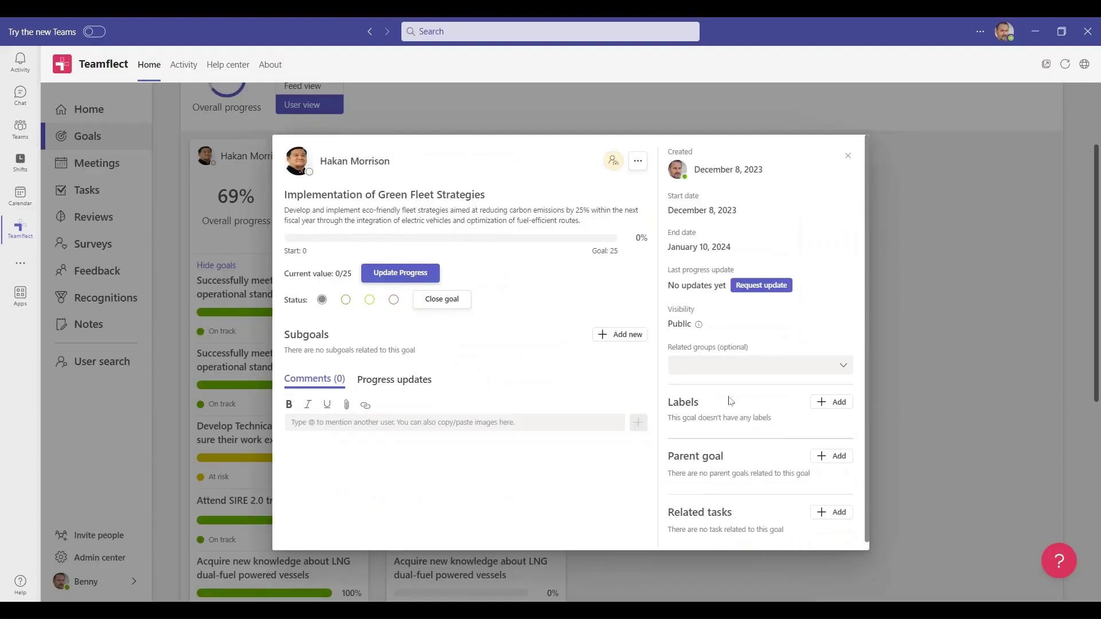
click(826, 404)
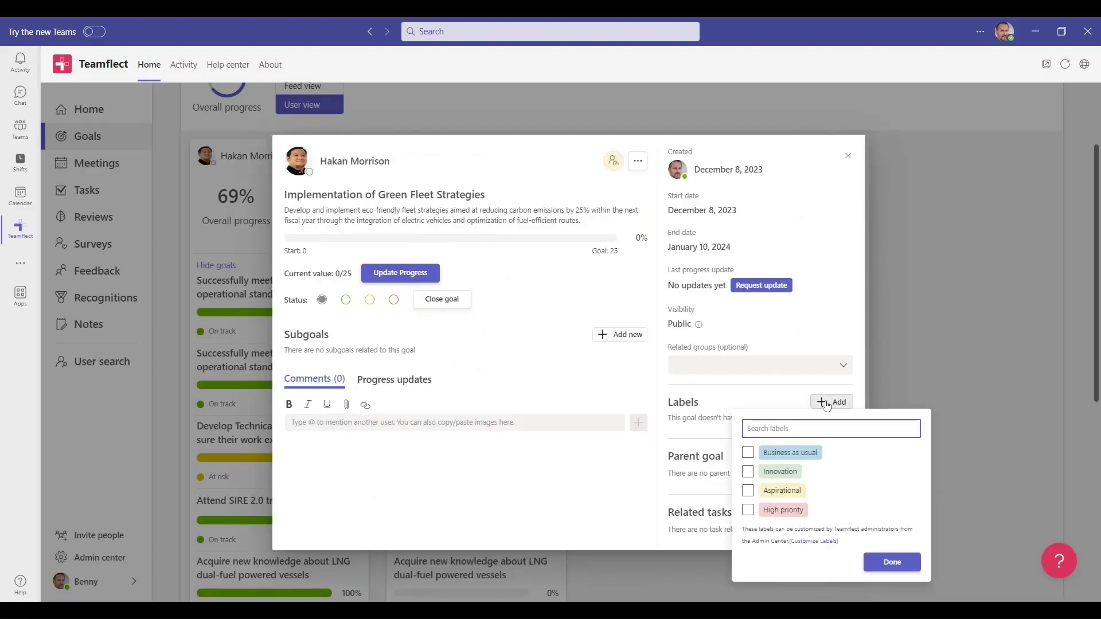
click(750, 513)
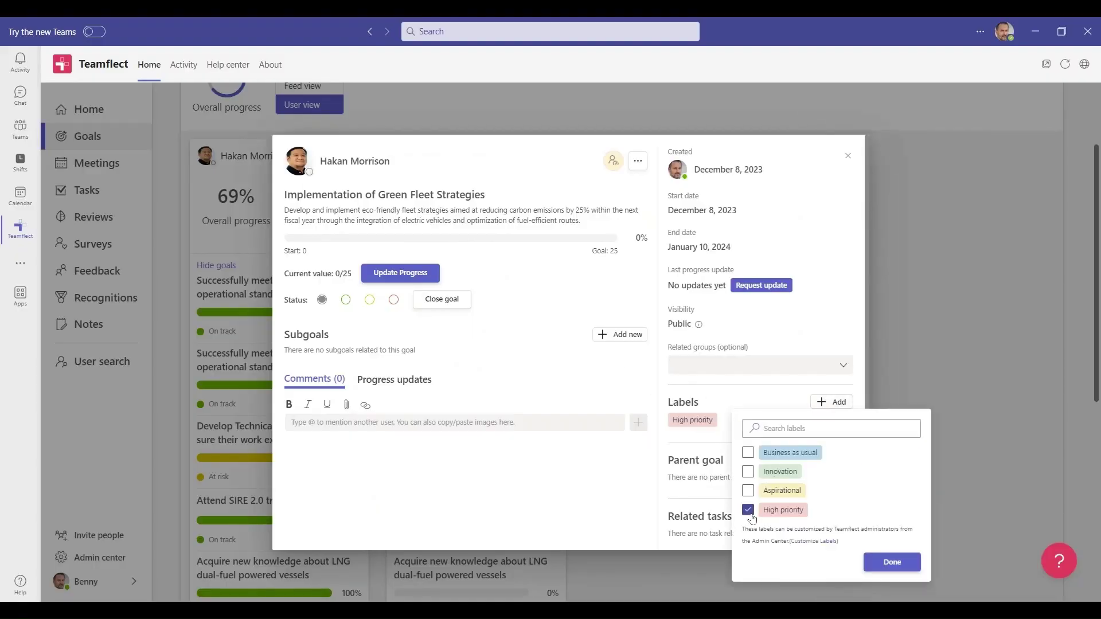
click(890, 562)
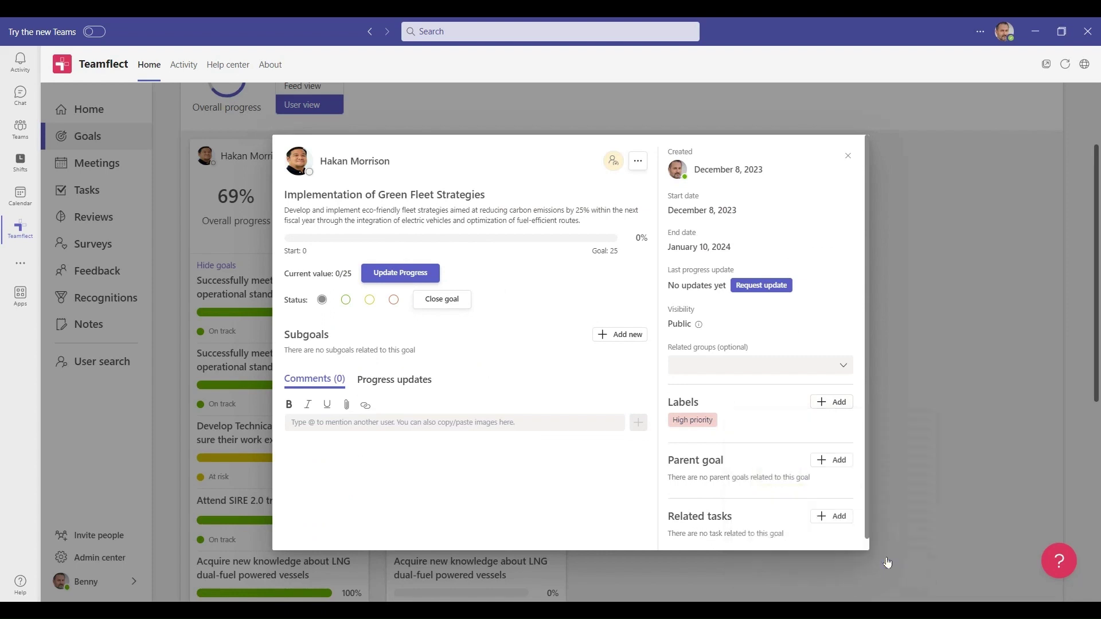
click(827, 518)
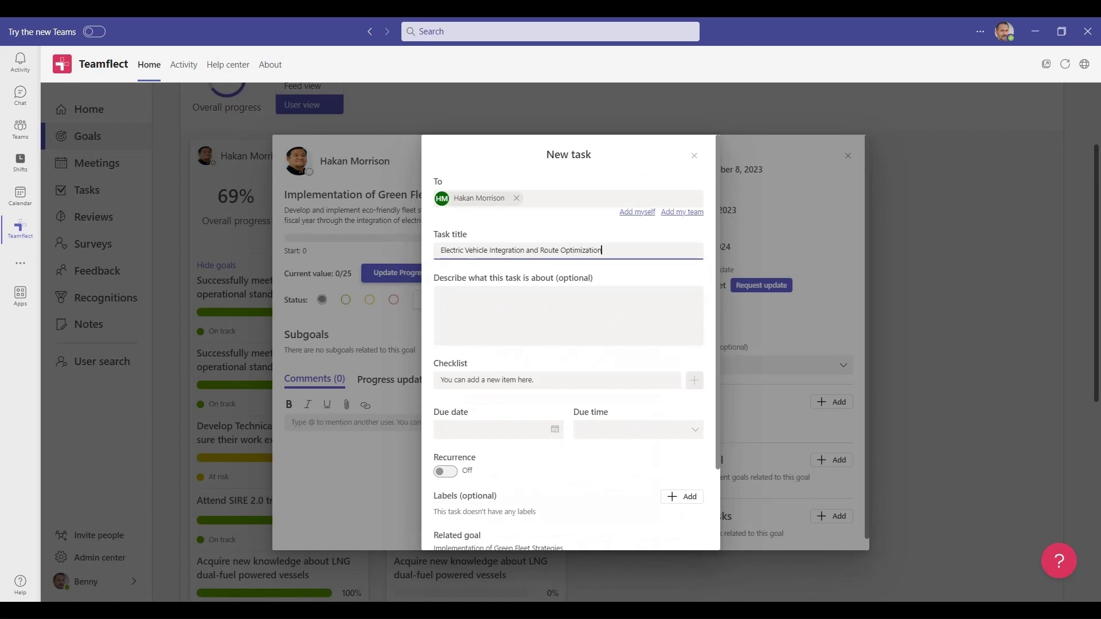
click(445, 315)
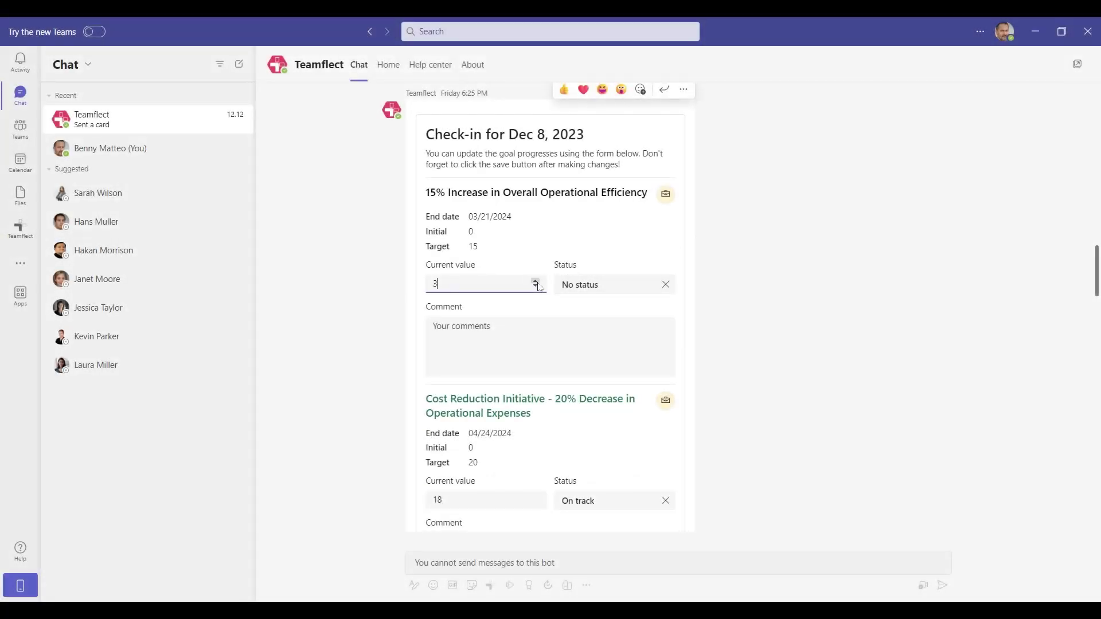
Set the Overall Operational Efficiency goal's check-in status to On track.
click(586, 293)
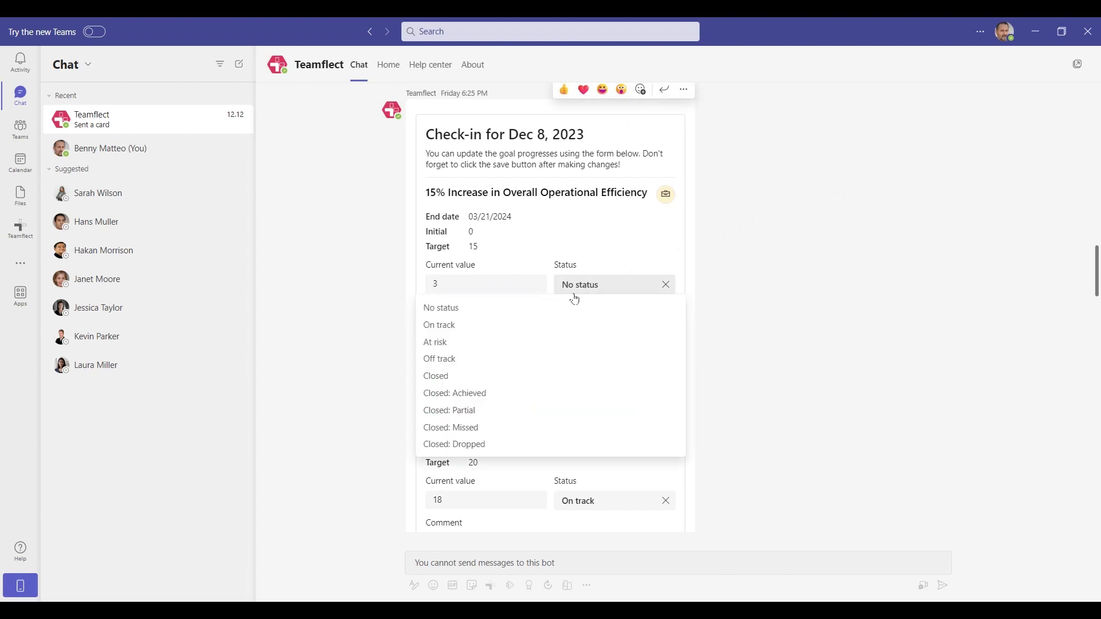
click(519, 325)
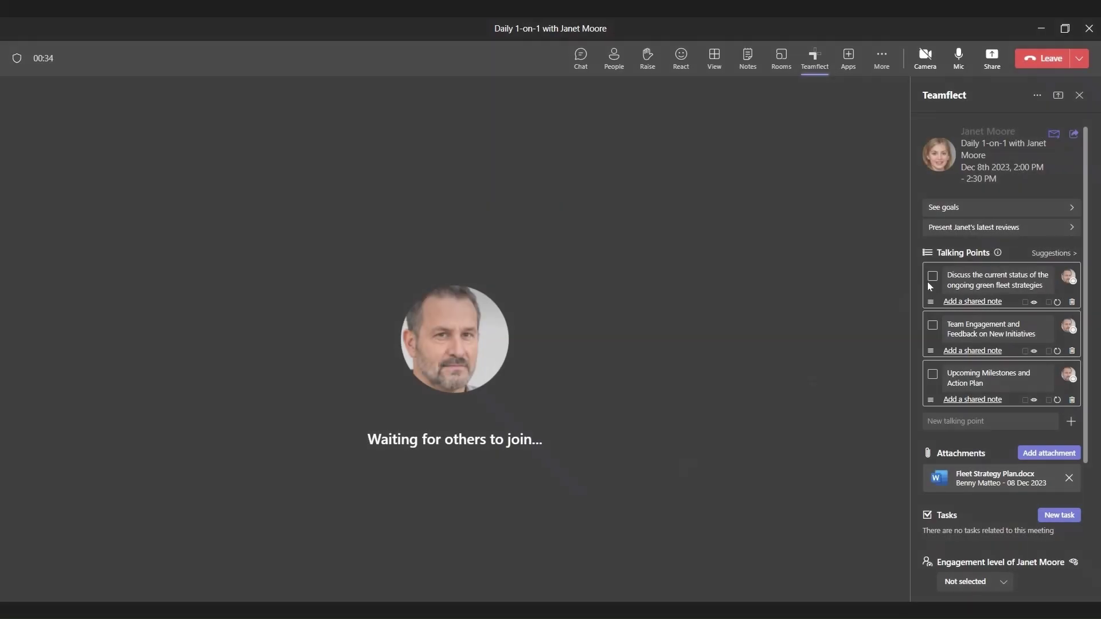
Browse the Teamflect side panel during the 1-on-1 meeting.
scroll(927, 281, down, 3)
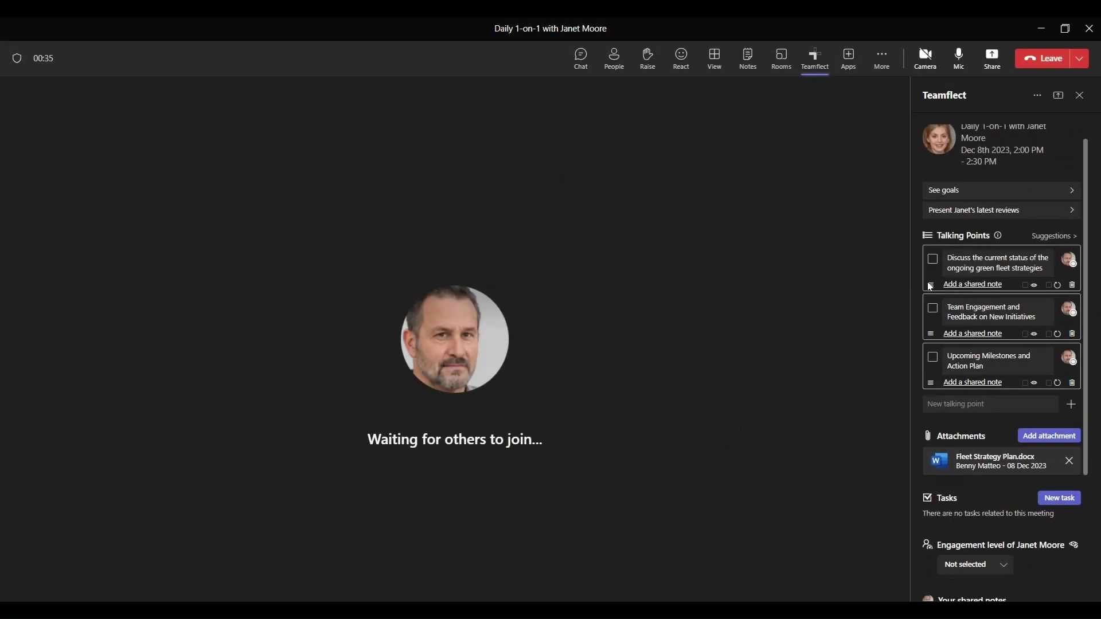
scroll(927, 281, down, 4)
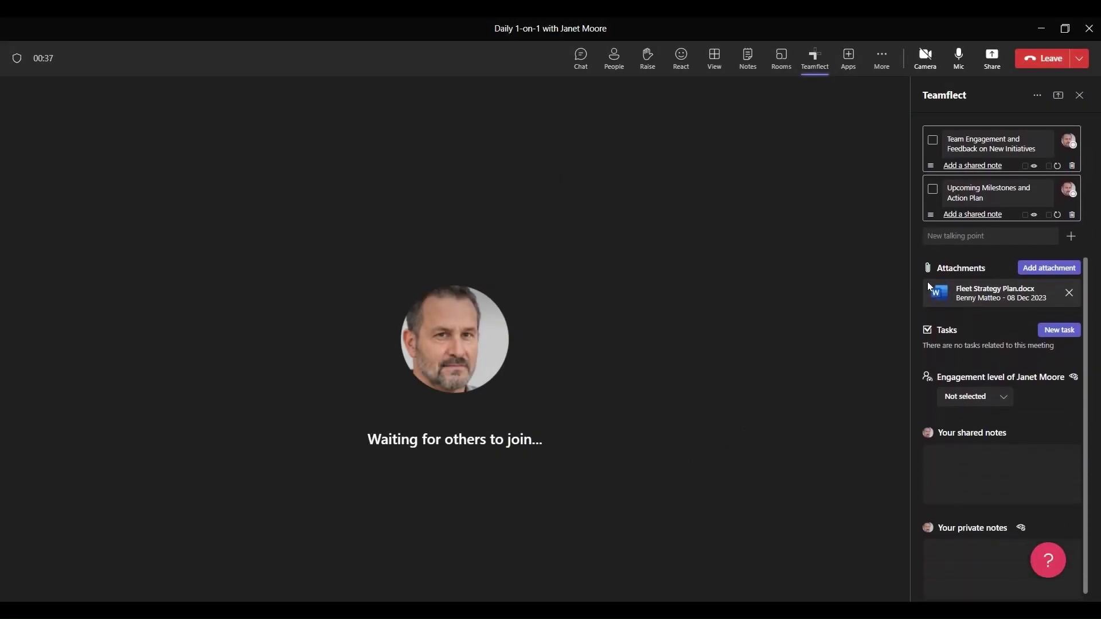
scroll(927, 287, up, 5)
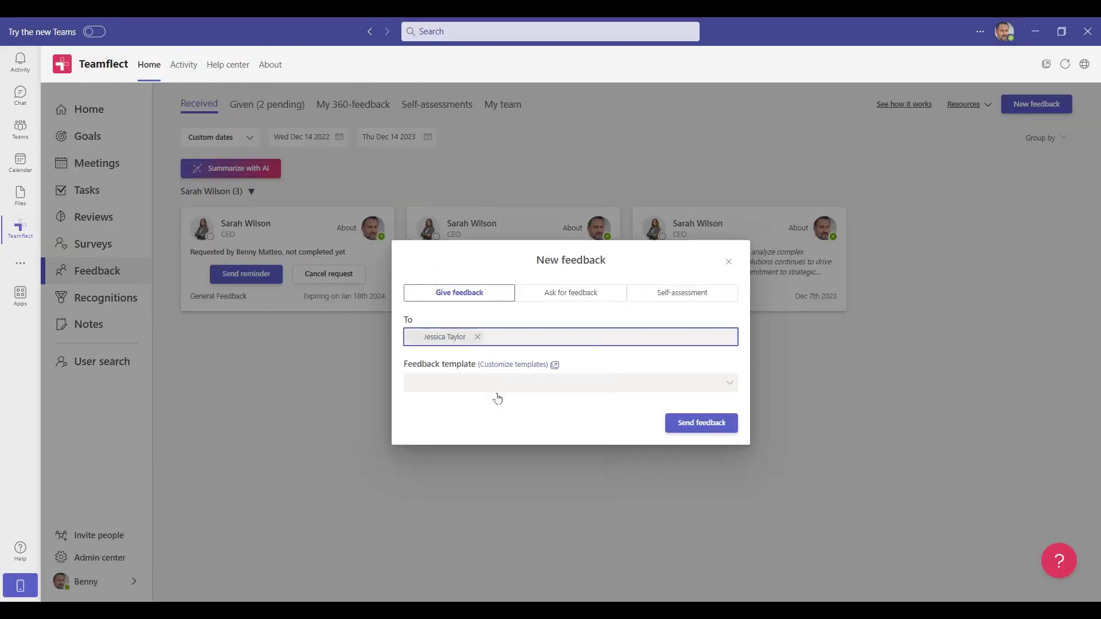
Show the feedback templates: Freeform, Leadership Skills, Presentation Skills and General Feedback.
click(497, 389)
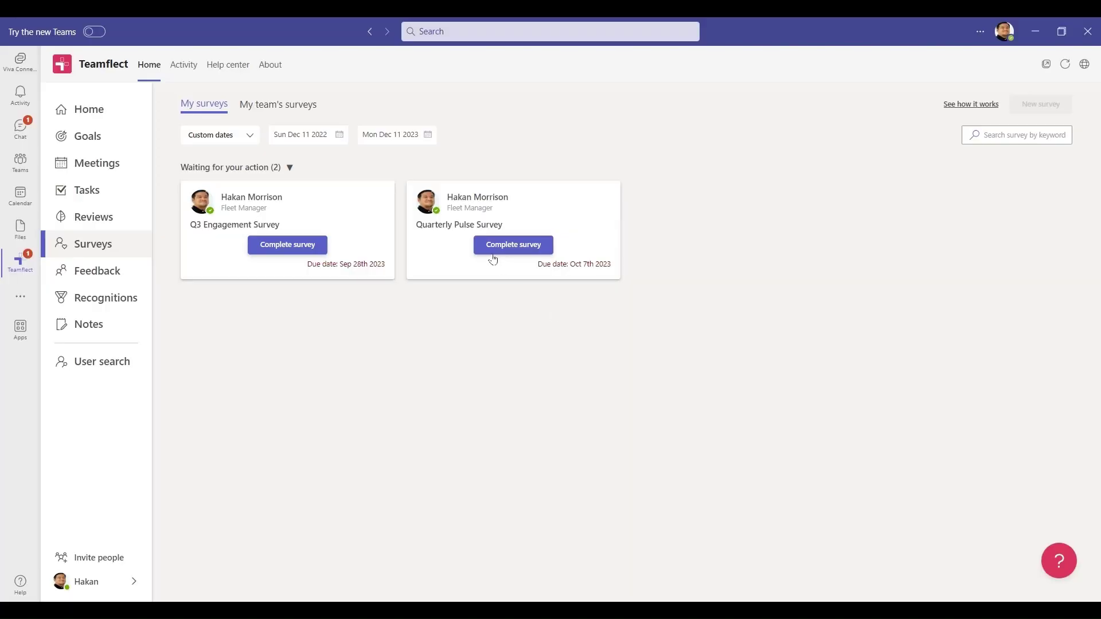
Start the Quarterly Pulse Survey and paste the productivity suggestion as the first answer.
click(484, 245)
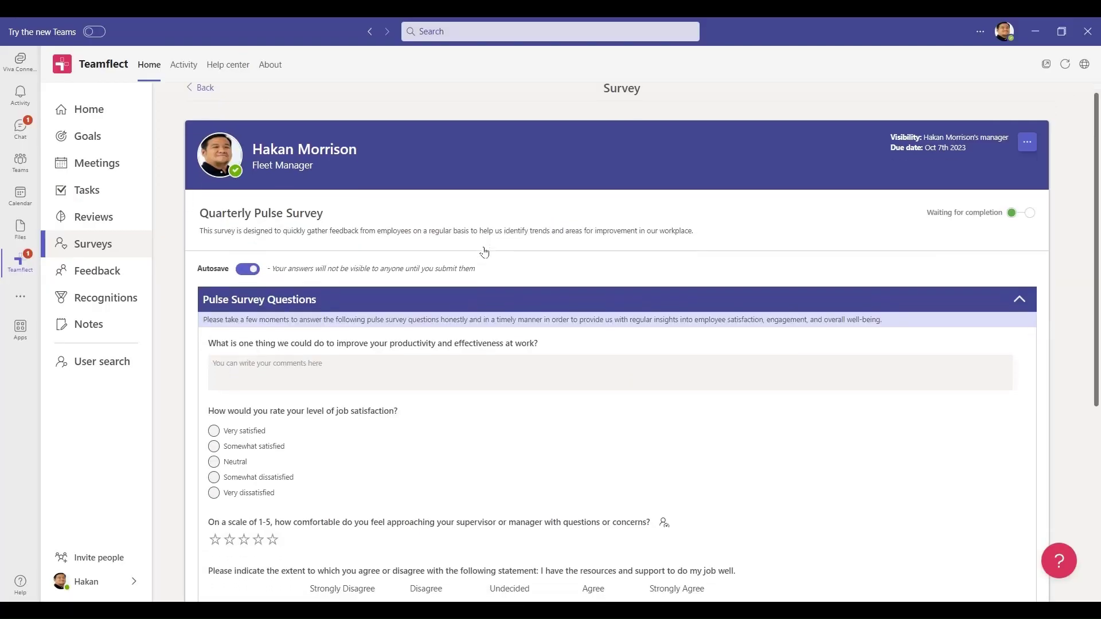
scroll(485, 253, down, 3)
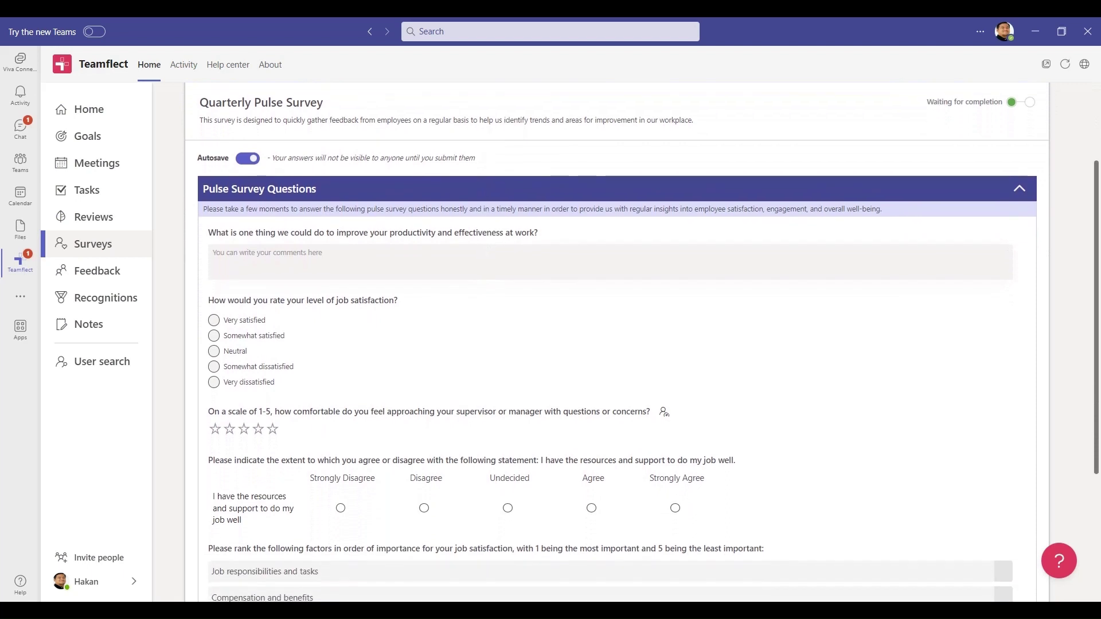
click(213, 253)
text(One improvement that could significantly boost my productivity and effectiveness at work would be implementing a streamlined procurement process to mitigate delays, allowing for quicker execution of initiatives and smoother workflow.)
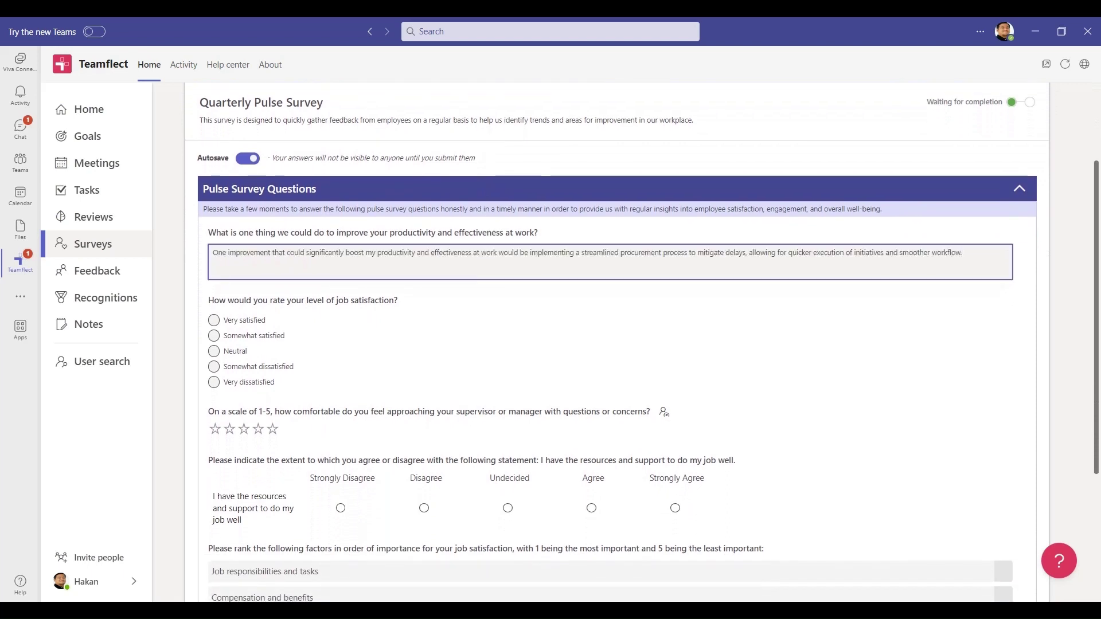
Rate job satisfaction Very satisfied and rank Communication with management third.
scroll(642, 339, down, 2)
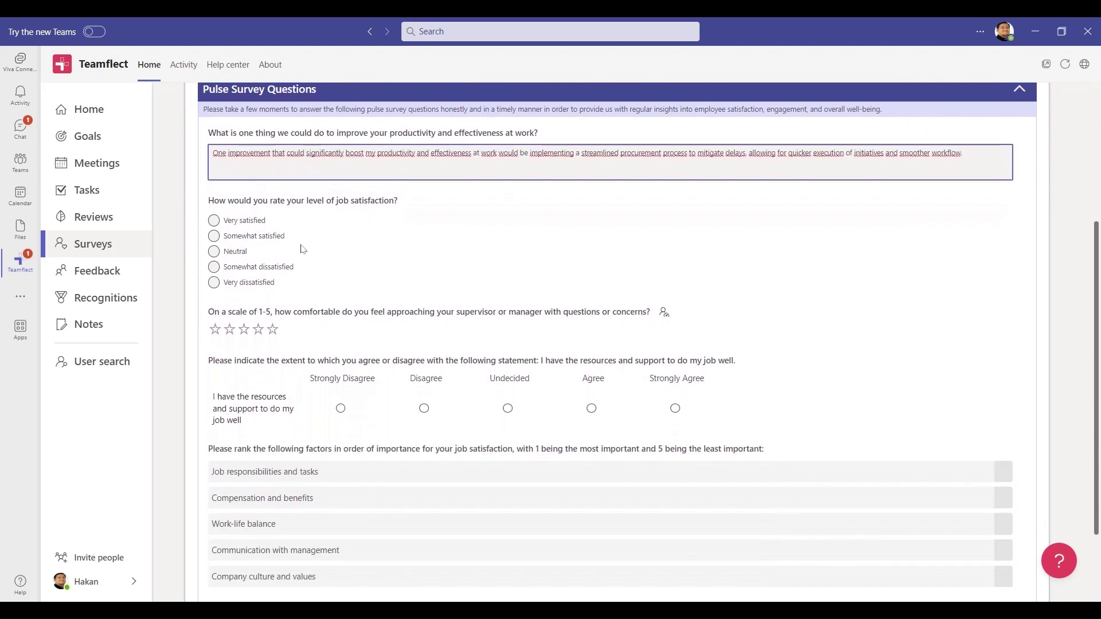
click(214, 221)
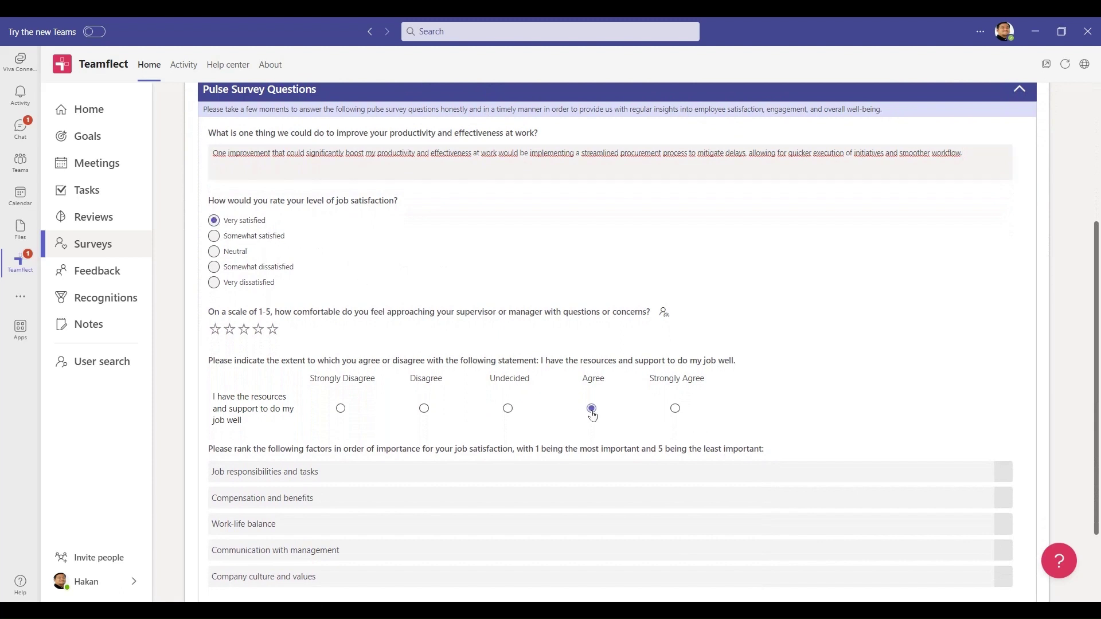
scroll(593, 415, down, 1)
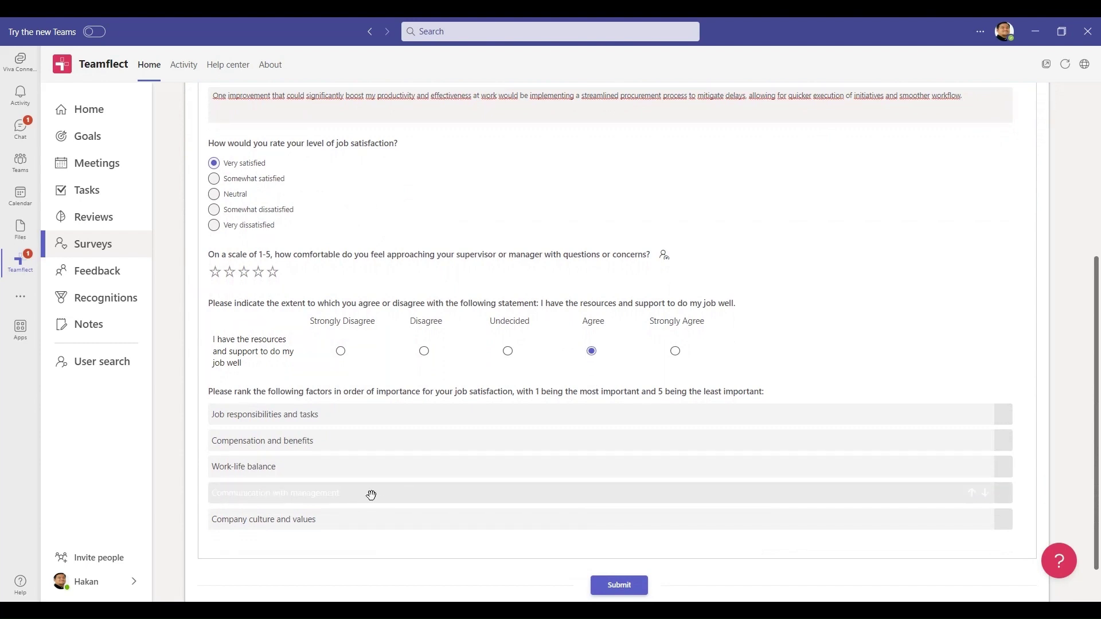
drag(371, 496, 344, 460)
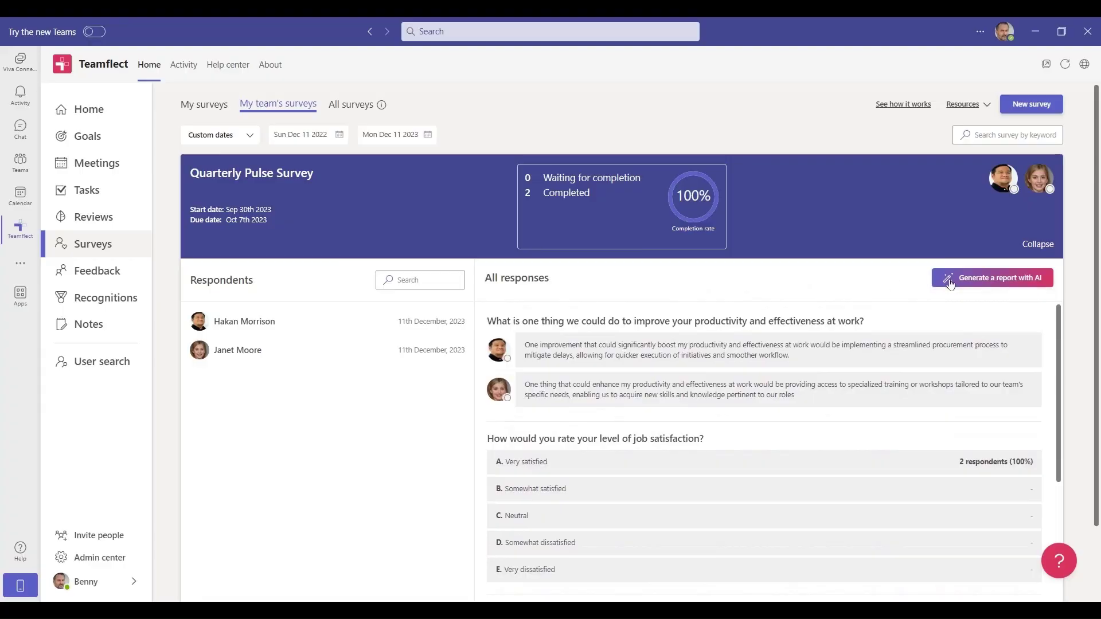
Generate and close an AI report of the Quarterly Pulse Survey, then review all responses.
click(950, 282)
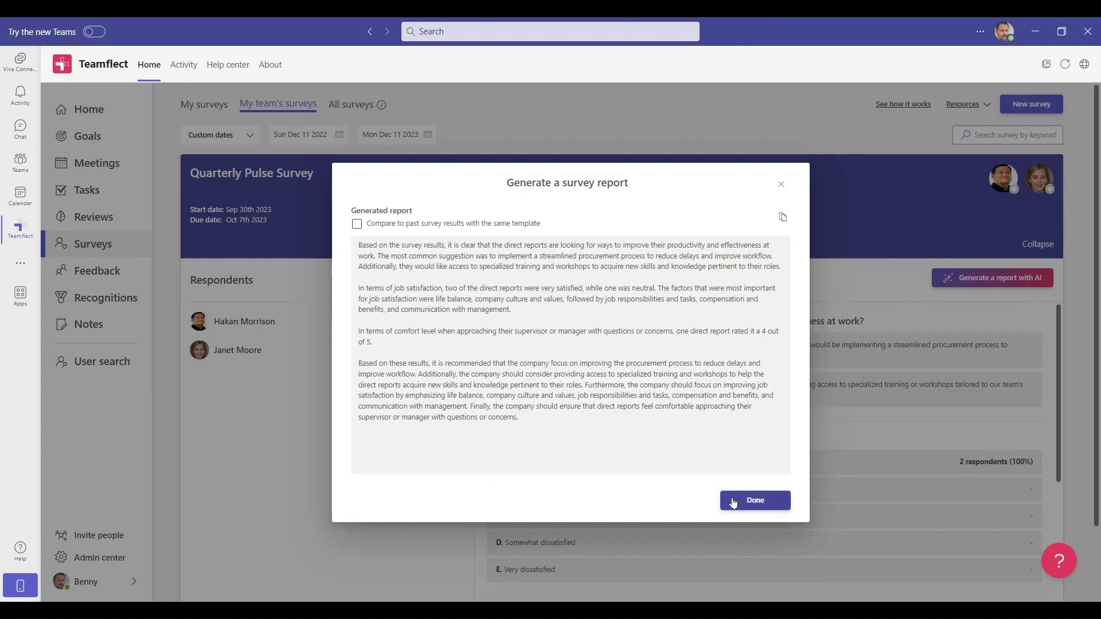
click(731, 502)
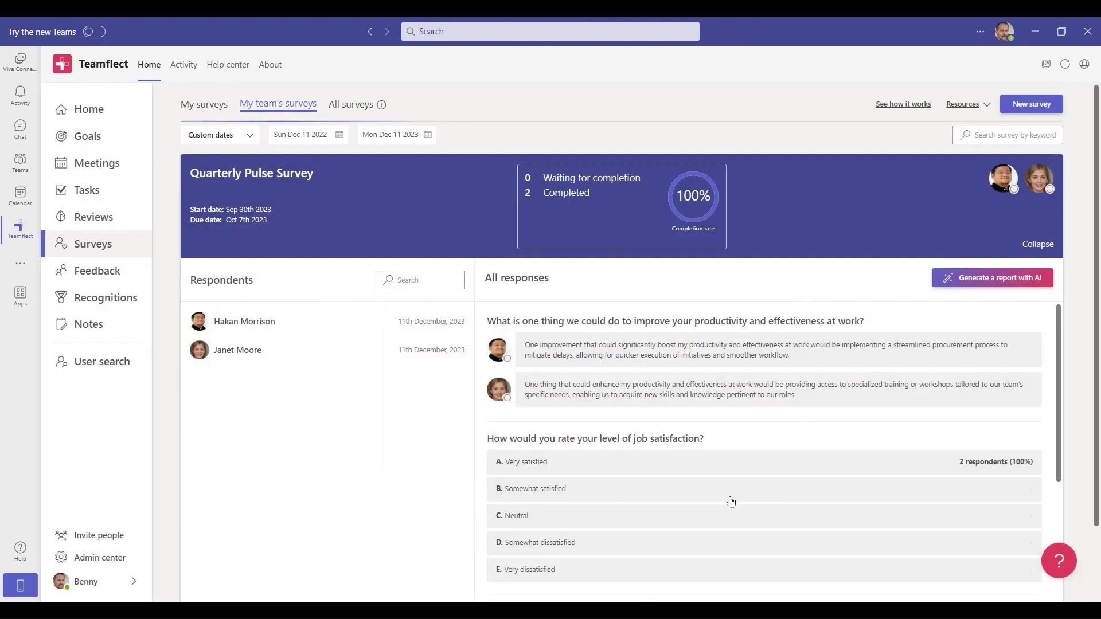
scroll(482, 315, down, 1)
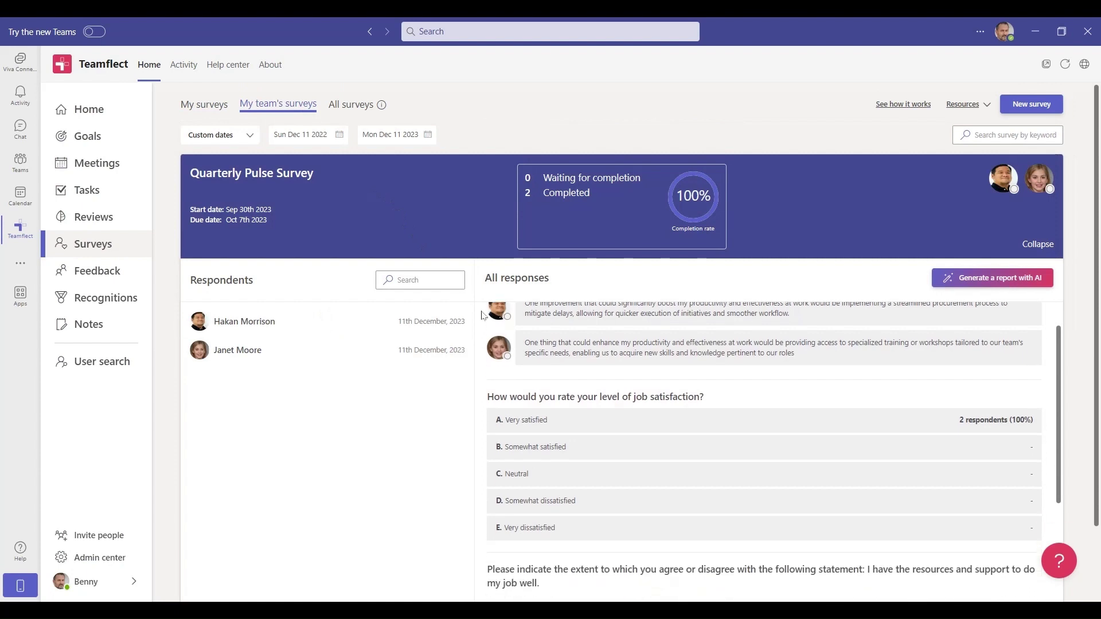
scroll(481, 316, down, 1)
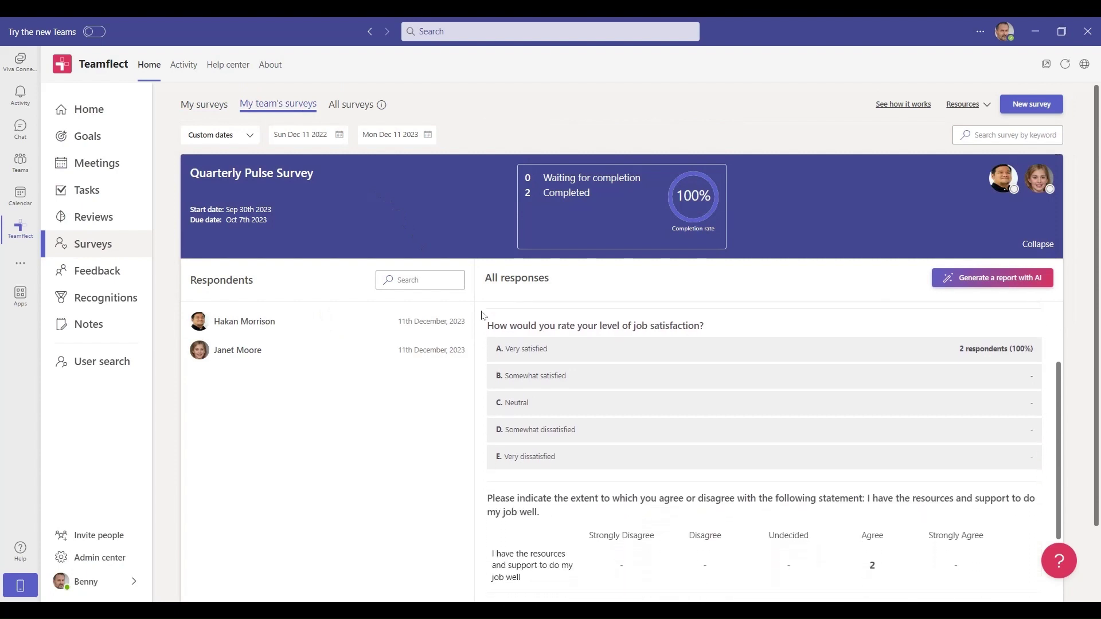
scroll(482, 316, down, 2)
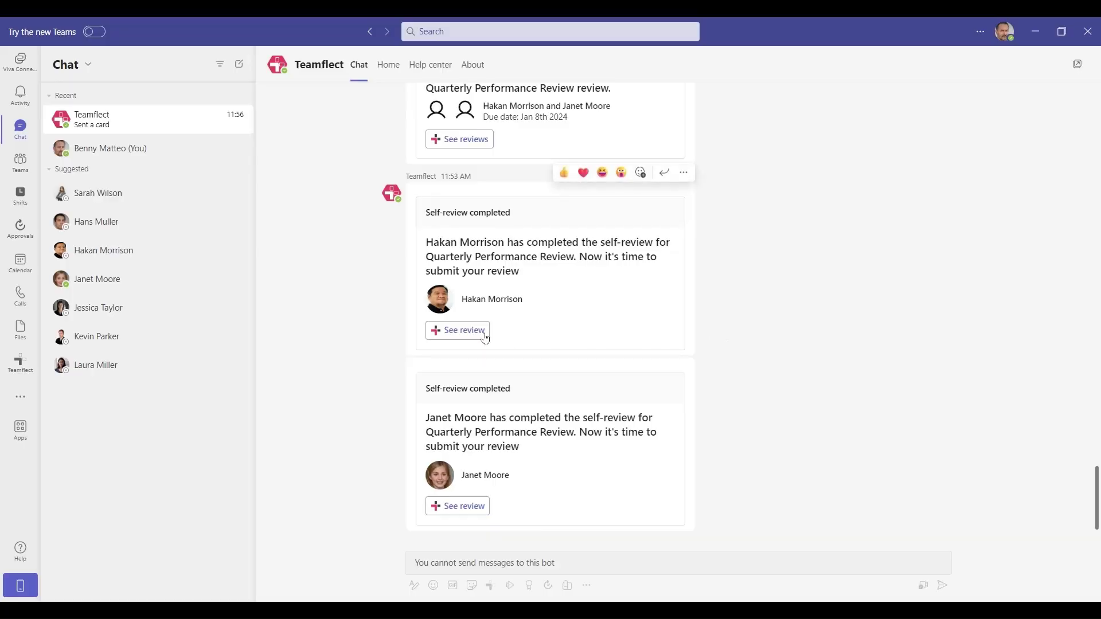
Open the fleet manager's self-review and give a 4-star overall performance rating.
click(472, 336)
scroll(471, 337, down, 4)
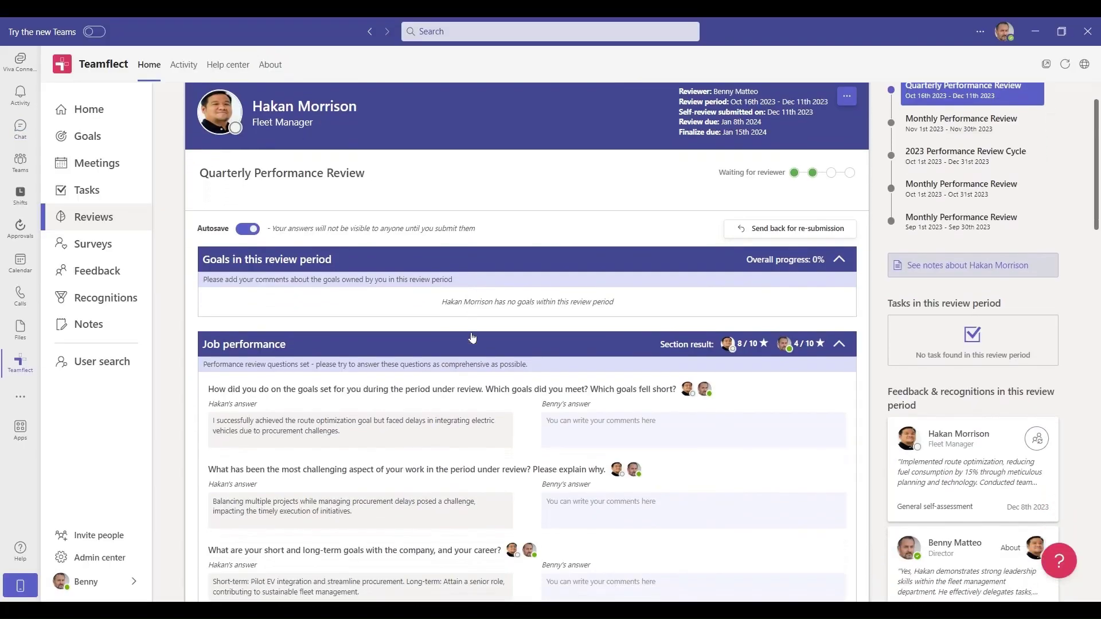
scroll(472, 337, down, 1)
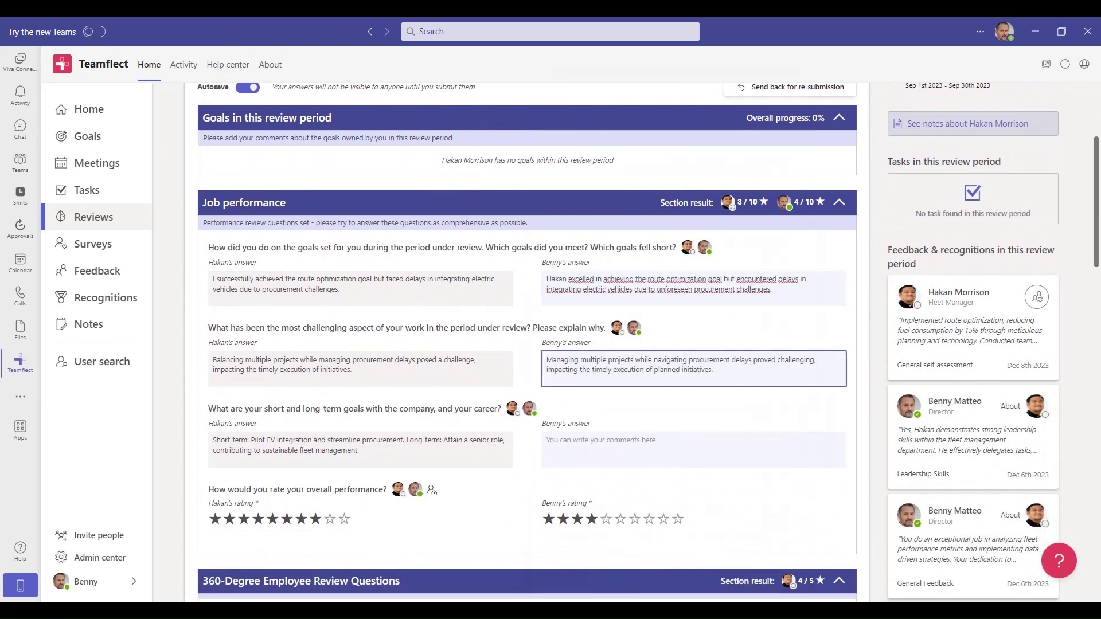
scroll(591, 465, down, 2)
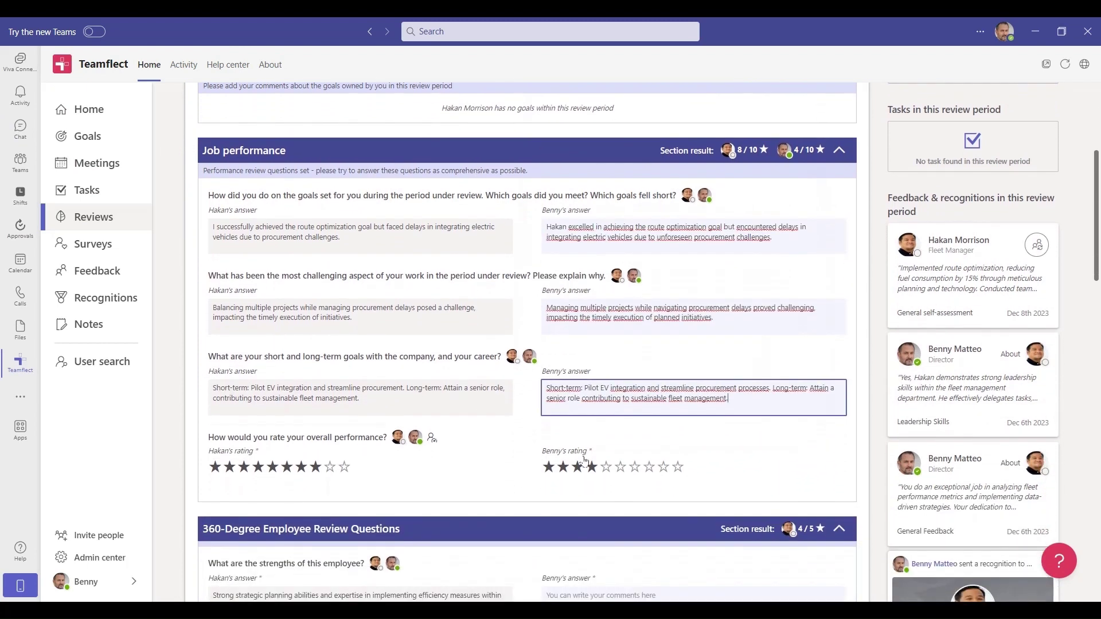
click(593, 467)
scroll(592, 472, down, 5)
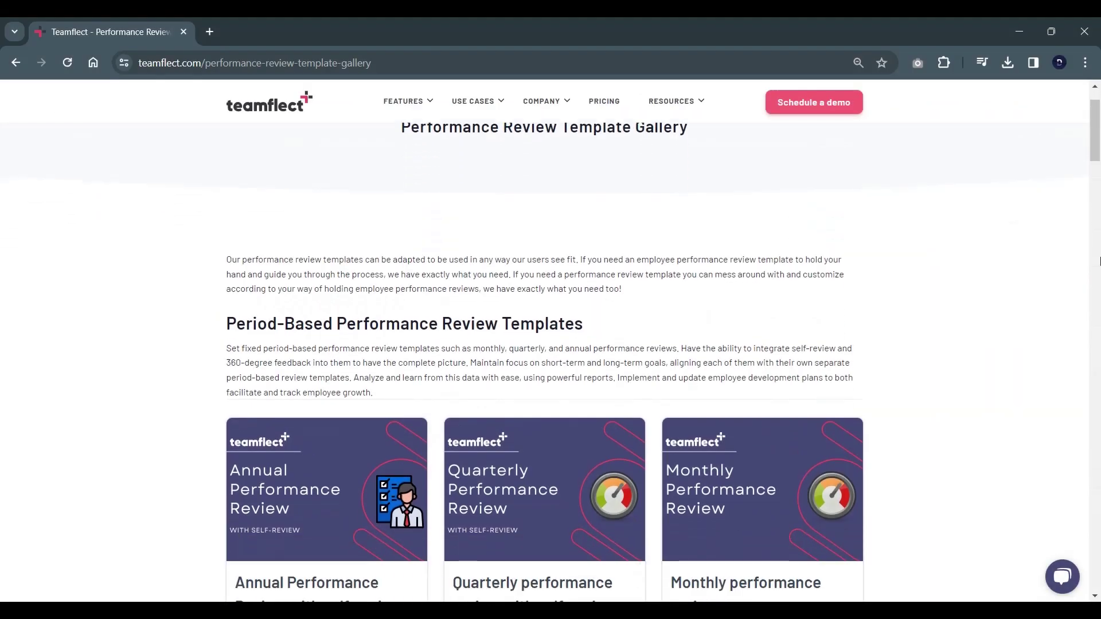
Scroll the Performance Review Template Gallery down to the Situational Review Templates.
scroll(1099, 261, down, 1)
scroll(1098, 261, down, 6)
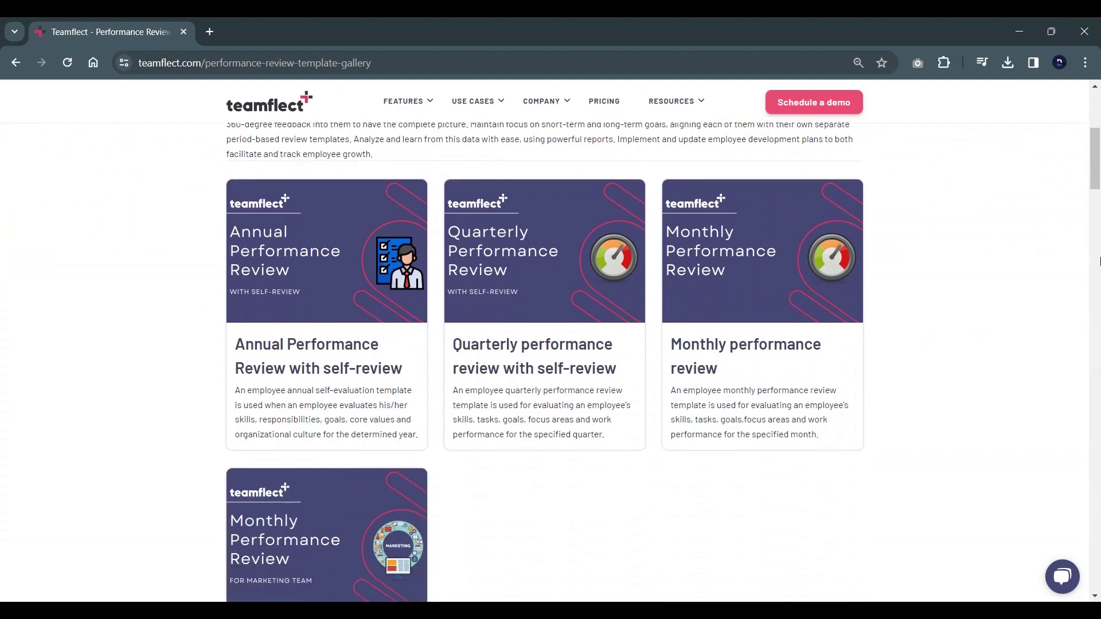
scroll(1098, 261, down, 6)
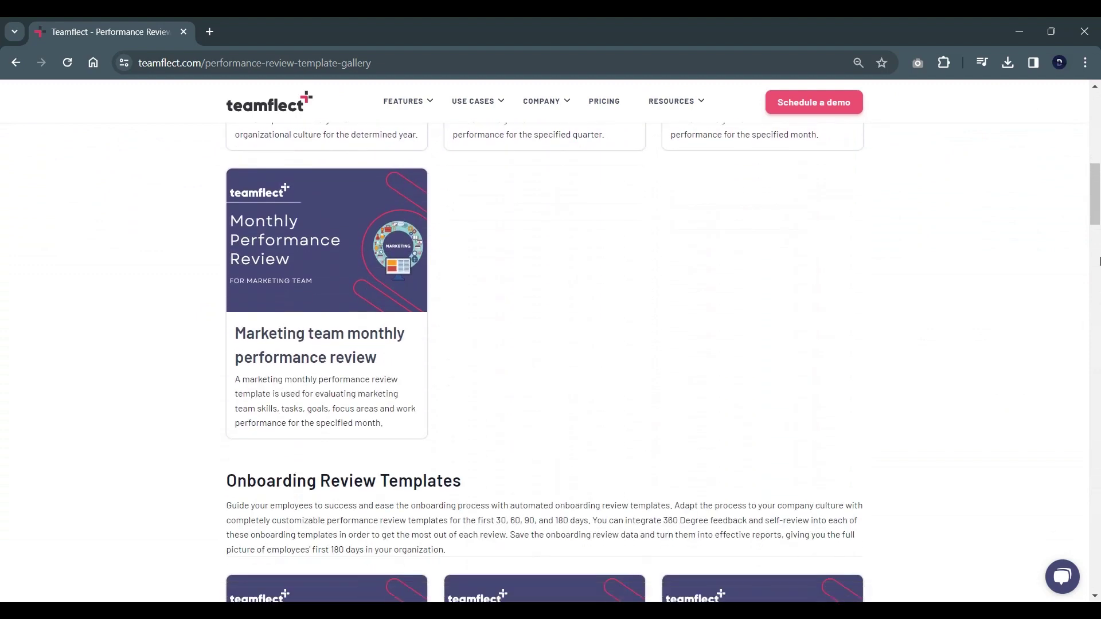
scroll(1099, 261, down, 7)
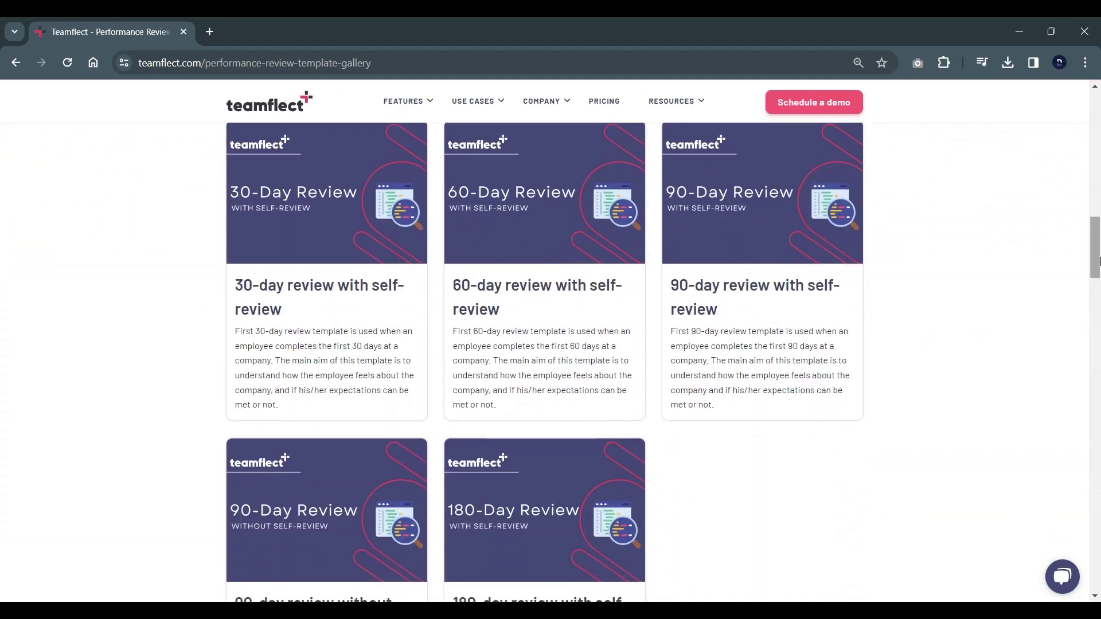
scroll(1099, 261, down, 6)
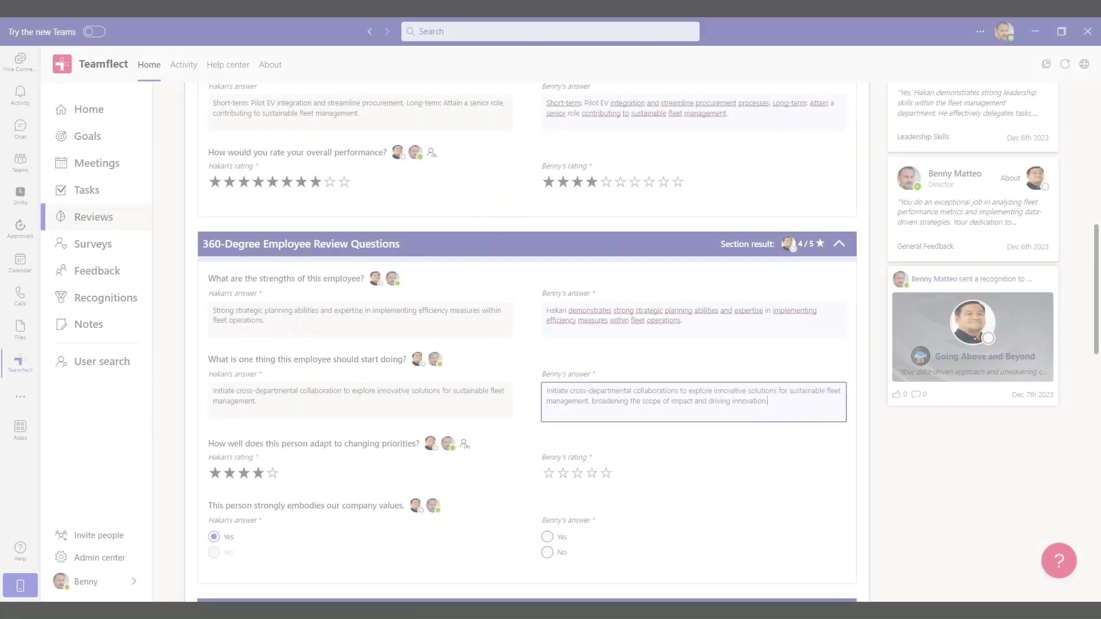
scroll(648, 344, down, 2)
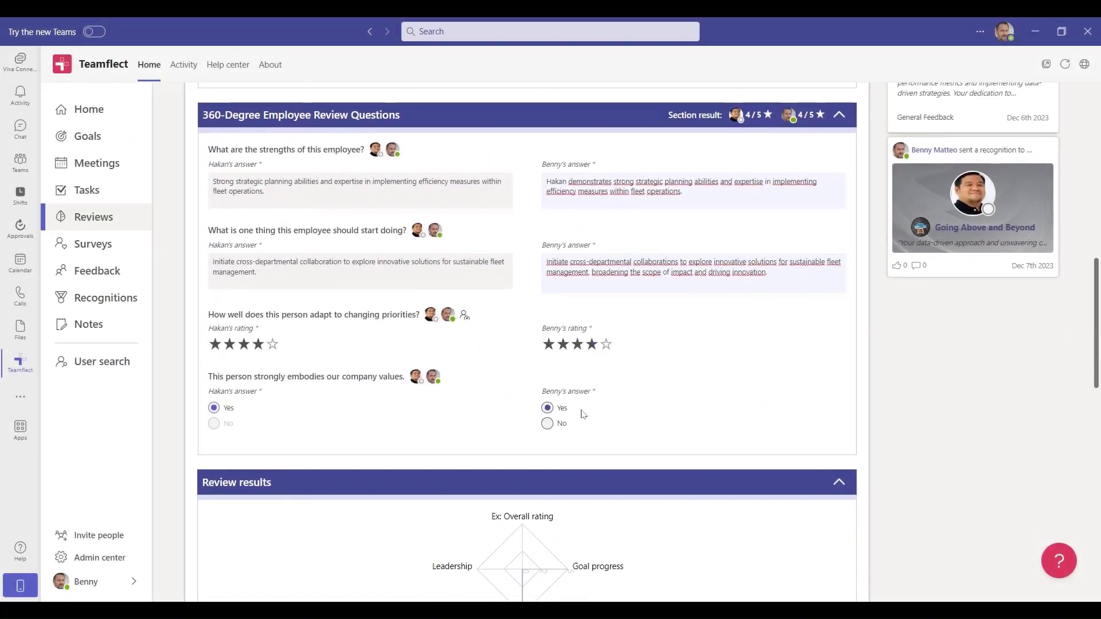
Scroll through the review's 360-degree, Leadership and 9-Box sections.
scroll(584, 413, down, 4)
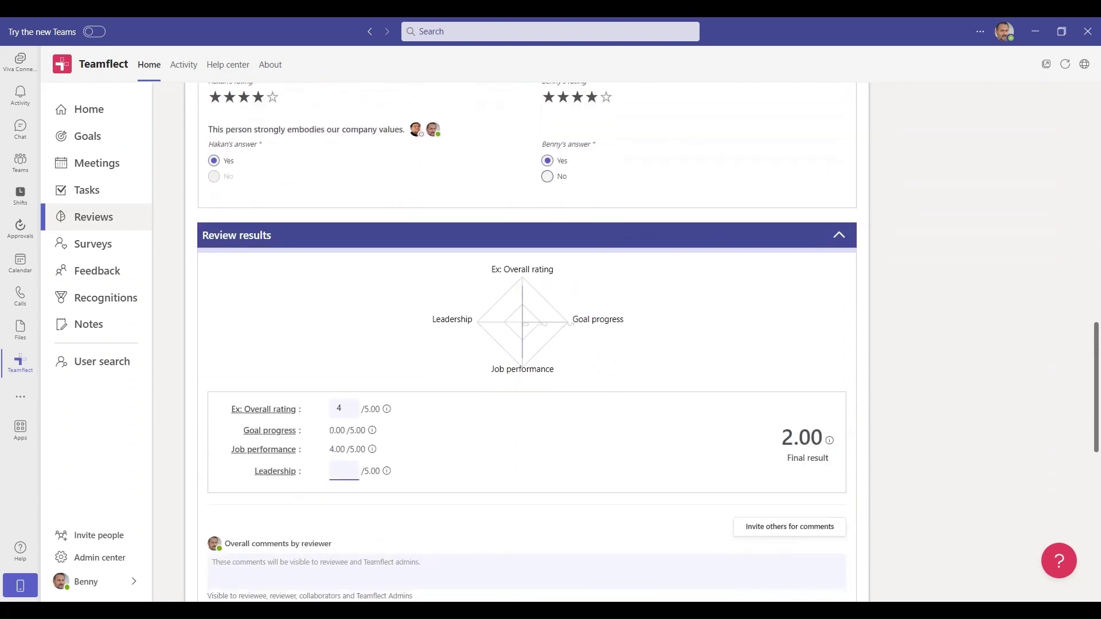
scroll(416, 471, down, 3)
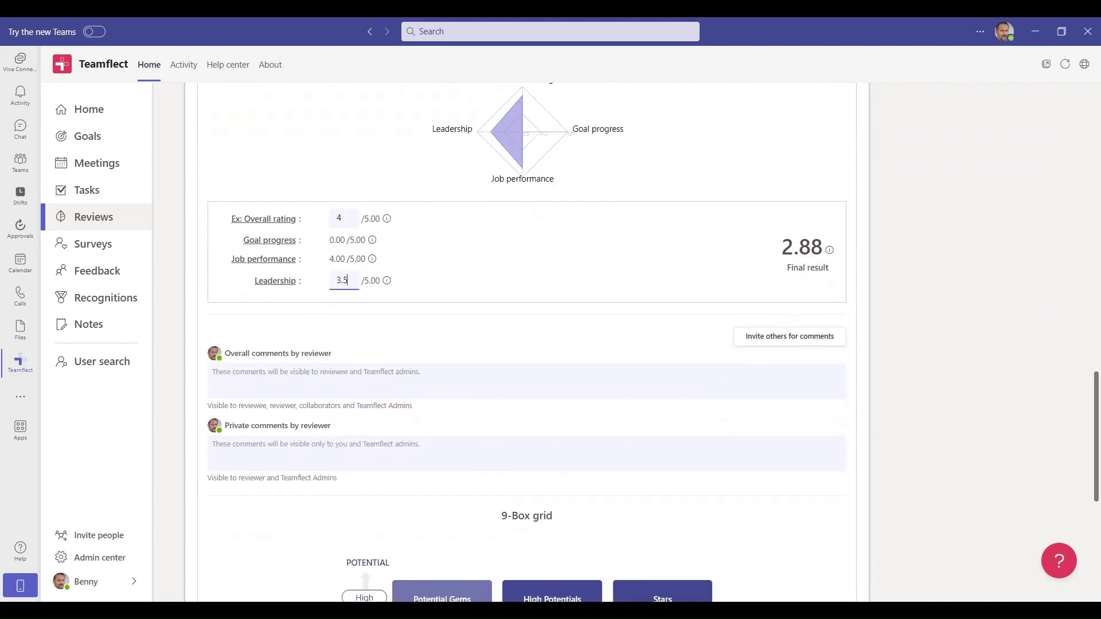
scroll(526, 344, down, 4)
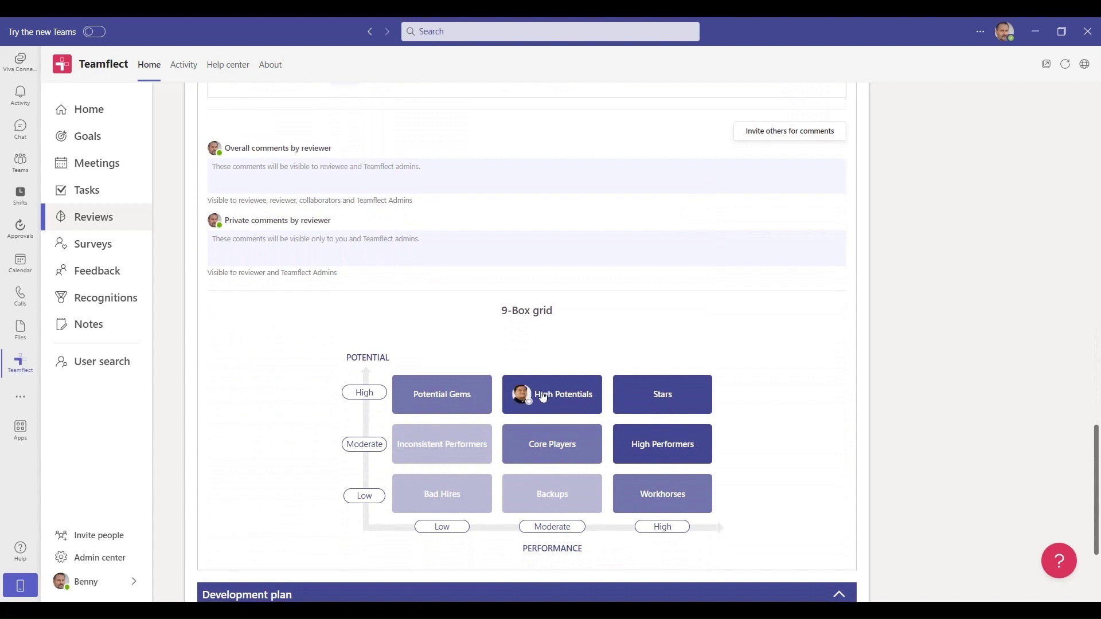
scroll(543, 397, down, 3)
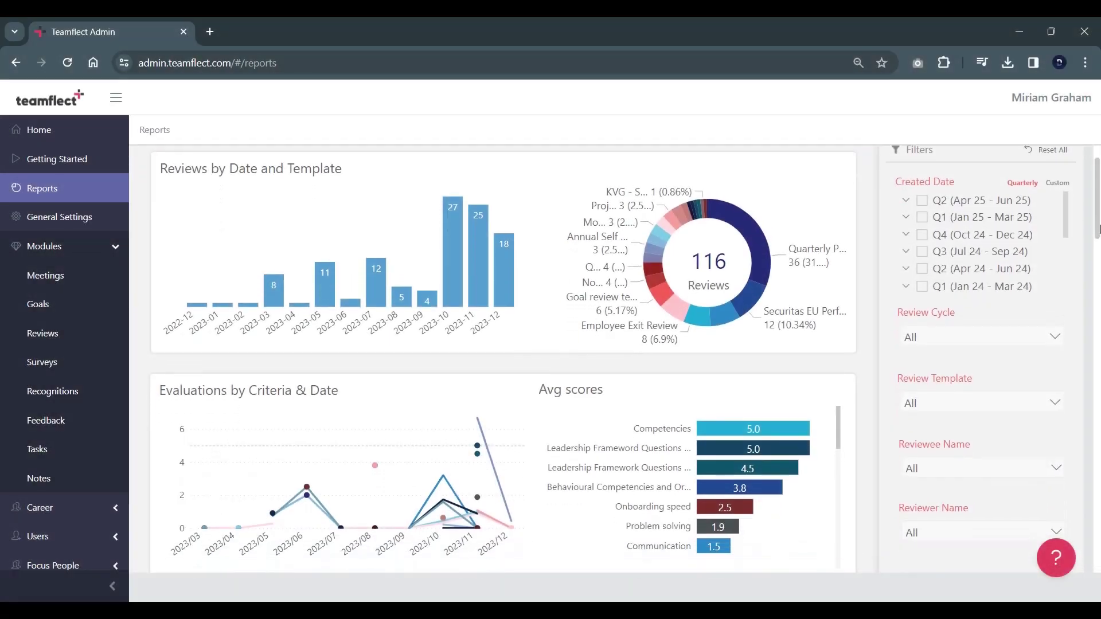
scroll(1098, 228, down, 3)
scroll(1098, 228, down, 2)
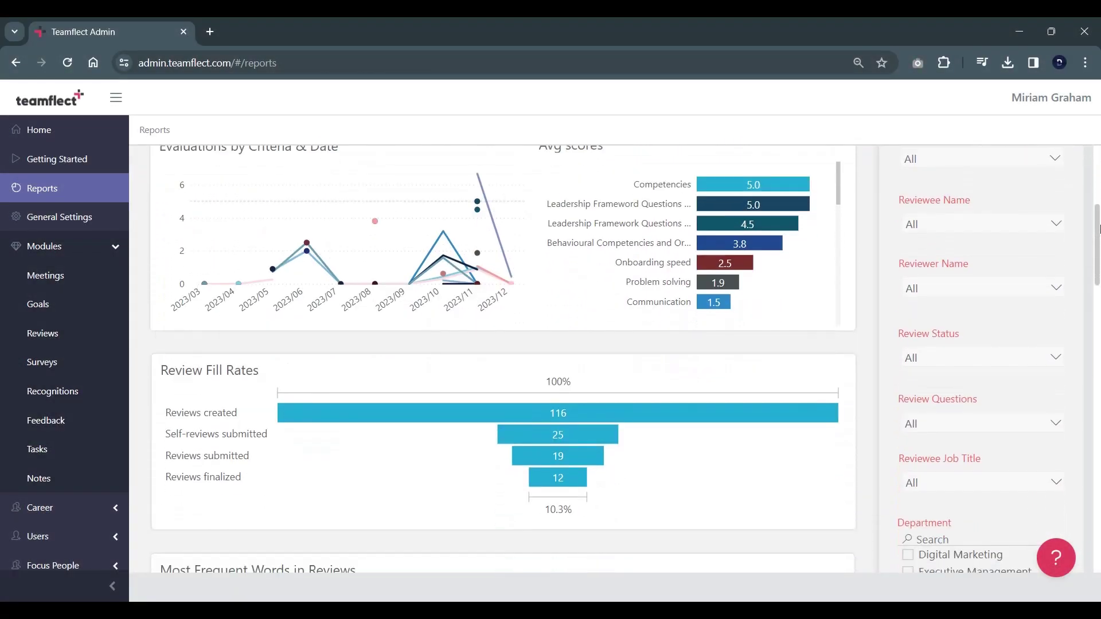
scroll(1099, 228, down, 8)
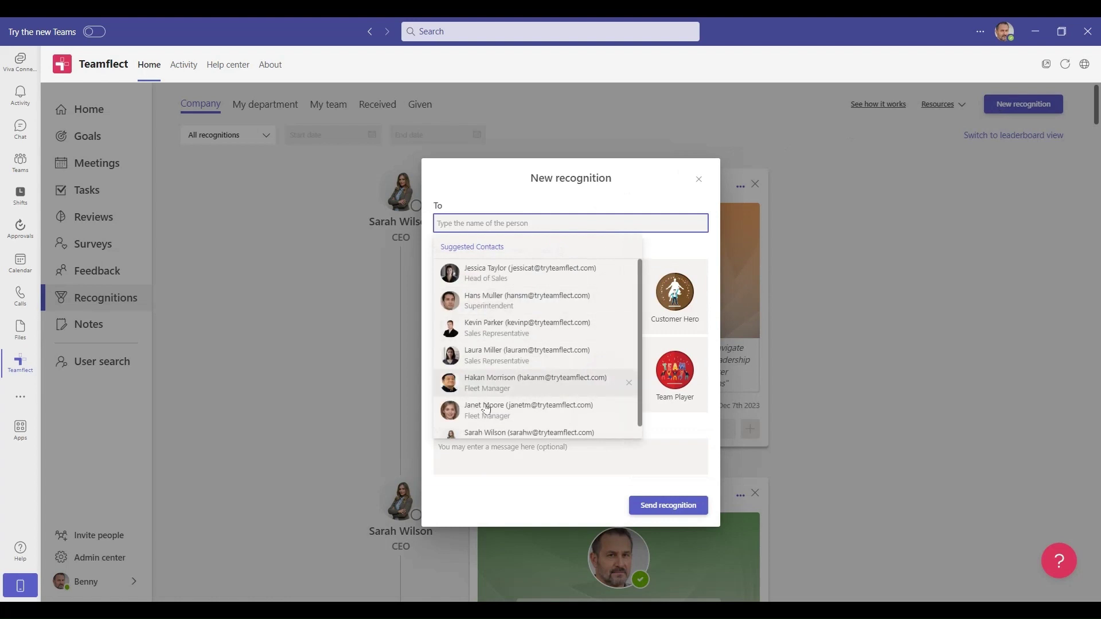
Pick the fleet manager, choose the High Energy badge and paste a congratulatory message.
click(484, 413)
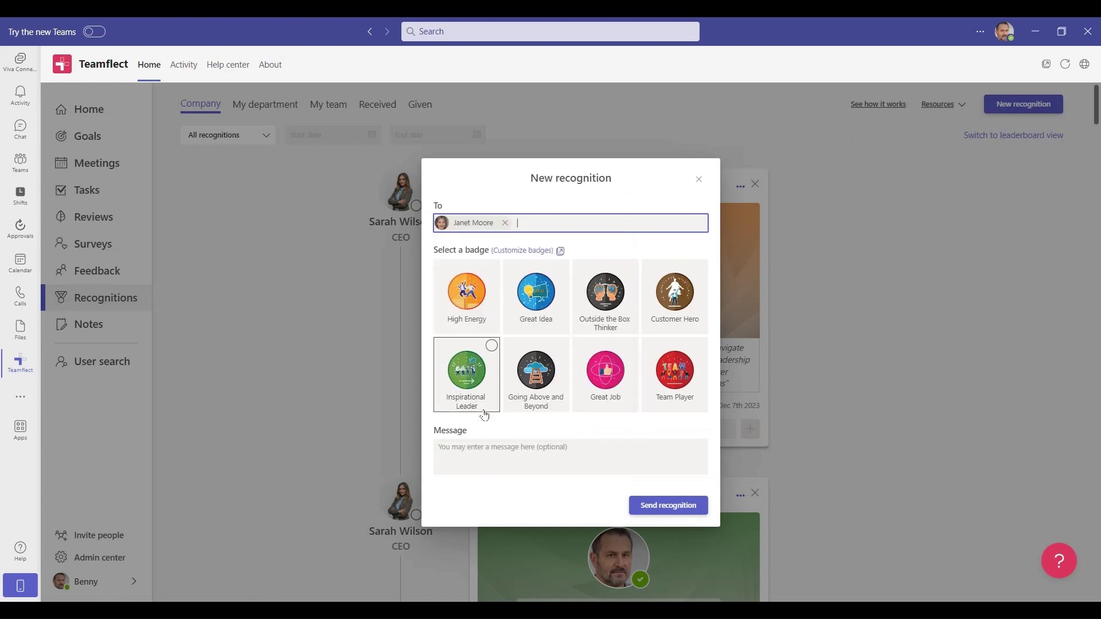
click(469, 298)
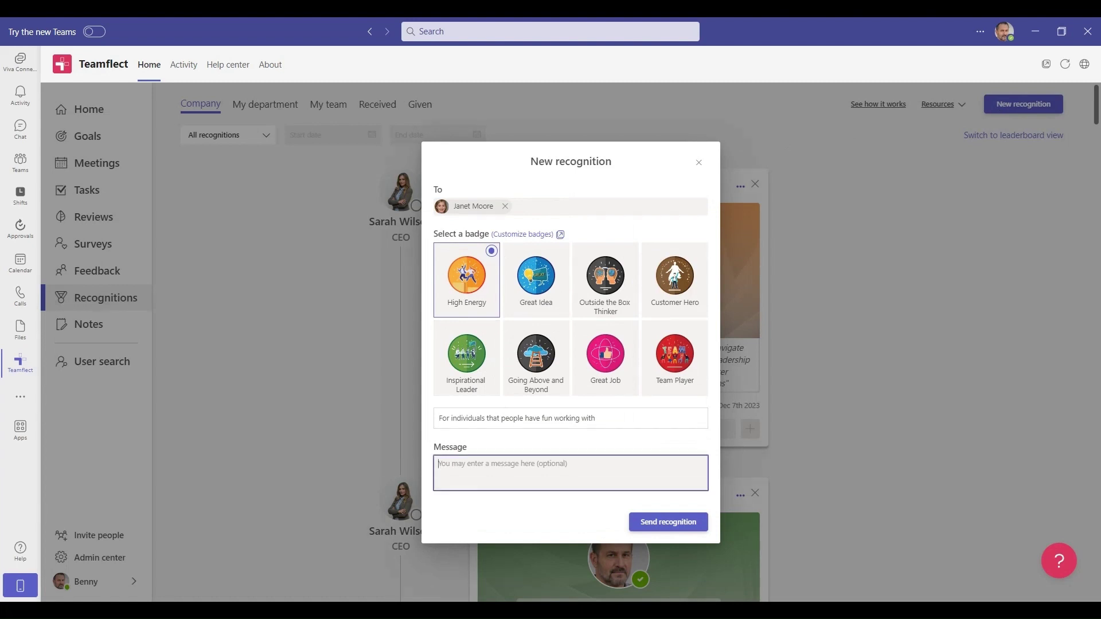
text(Congratulations, Janet! Your relentless energy and enthusiasm are truly contagious, inspiring everyone around you. Your dedication and high spirits uplift our team and make our workplace an incredible environment. Keep shining bright with your amazing energy!)
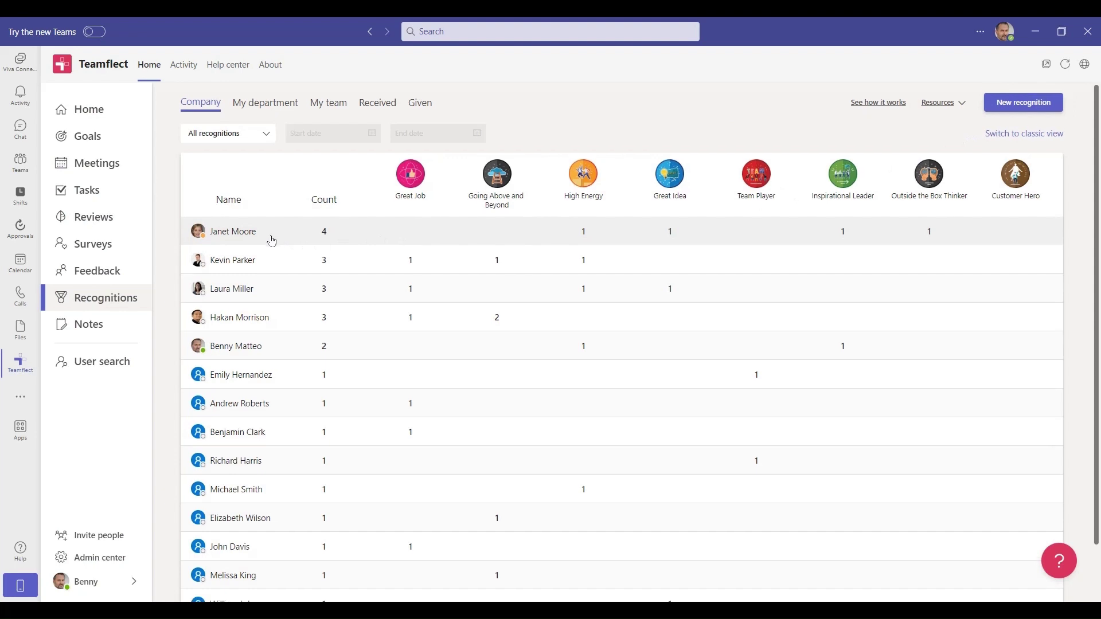
scroll(272, 240, down, 1)
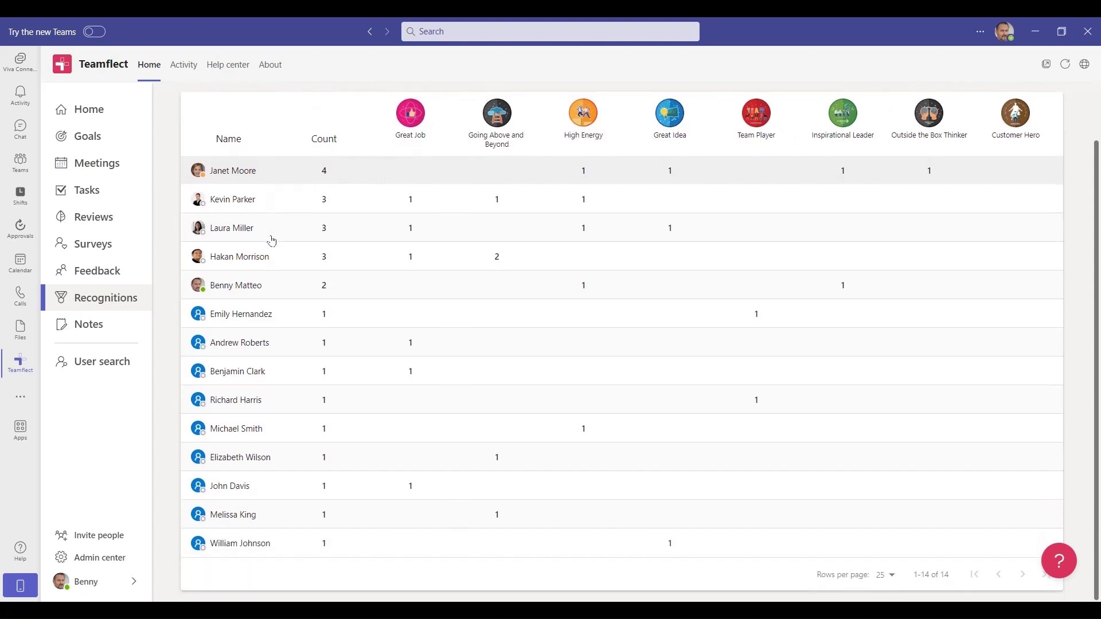
scroll(272, 241, up, 1)
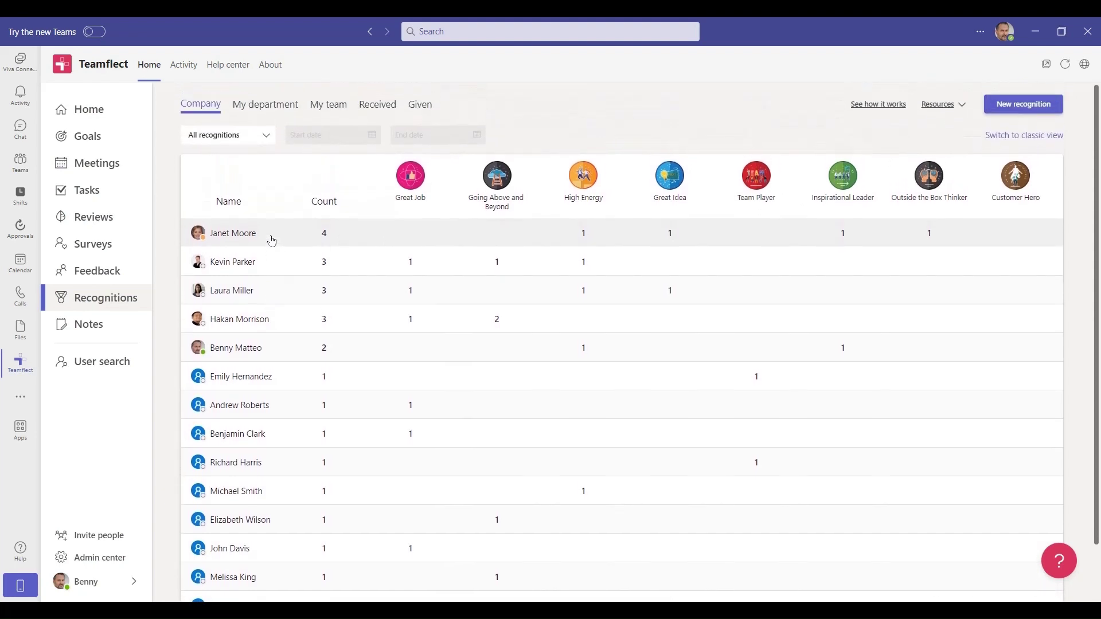